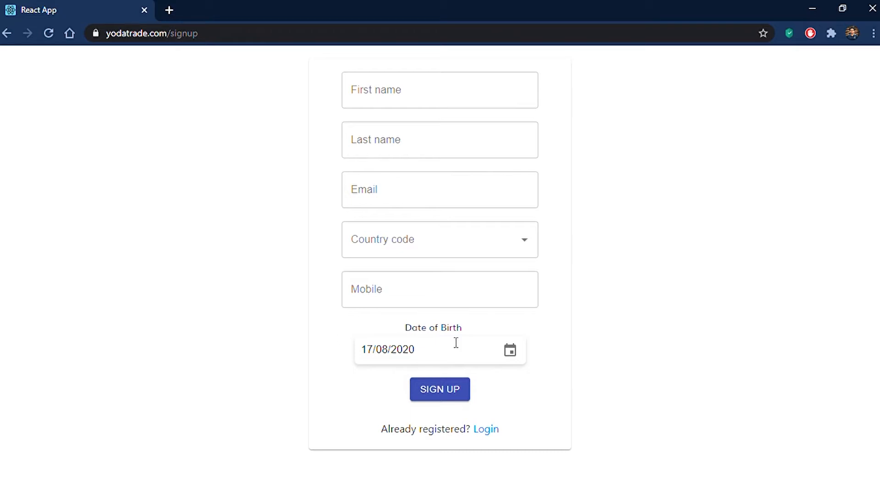
- Leave the sign-up form for the login page for already registered users
left_click(487, 431)
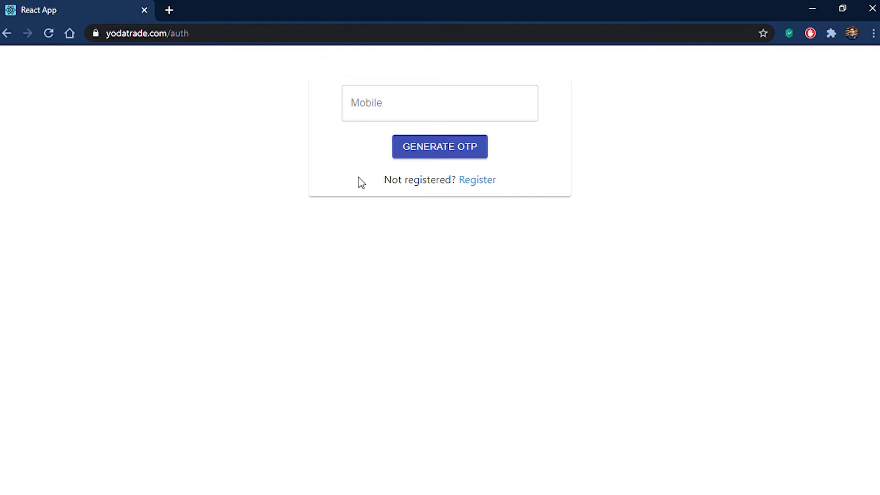
- Log in by generating an OTP for the mobile number and verifying the code
left_click(398, 117)
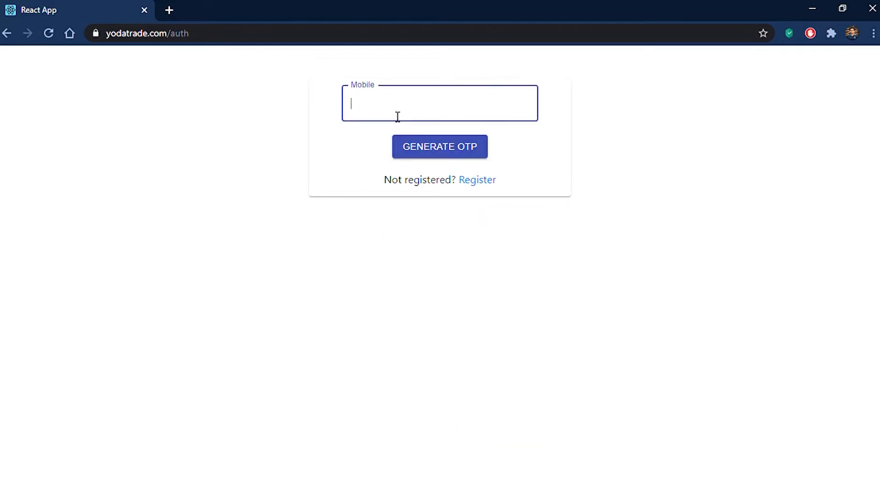
left_click(458, 146)
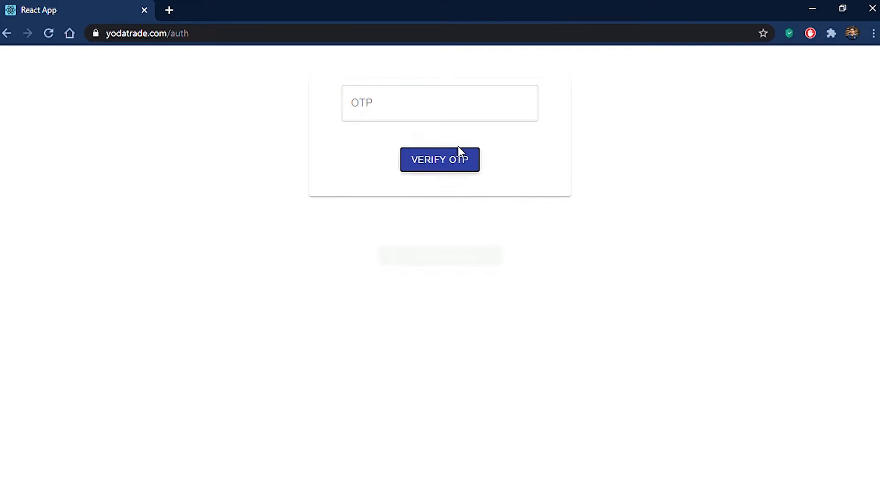
left_click(398, 110)
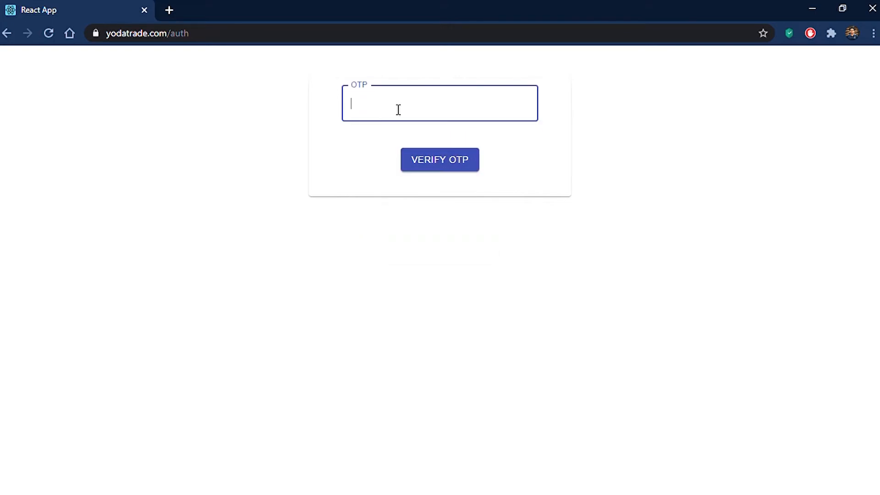
type("1234")
left_click(460, 164)
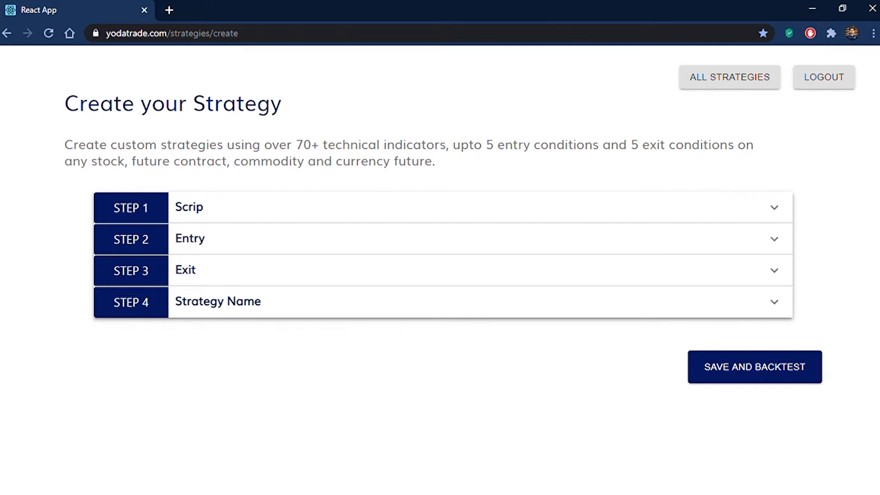
- In the Scrip step, add NIFTY 50 as the instrument with a 15 Minutes candle interval
left_click(343, 494)
left_click(240, 210)
scroll(63, 244, "down", 1)
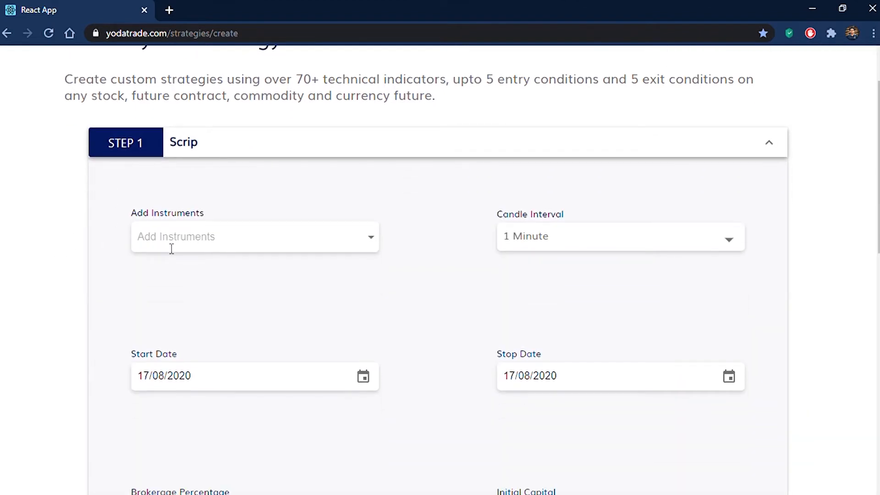
left_click(186, 243)
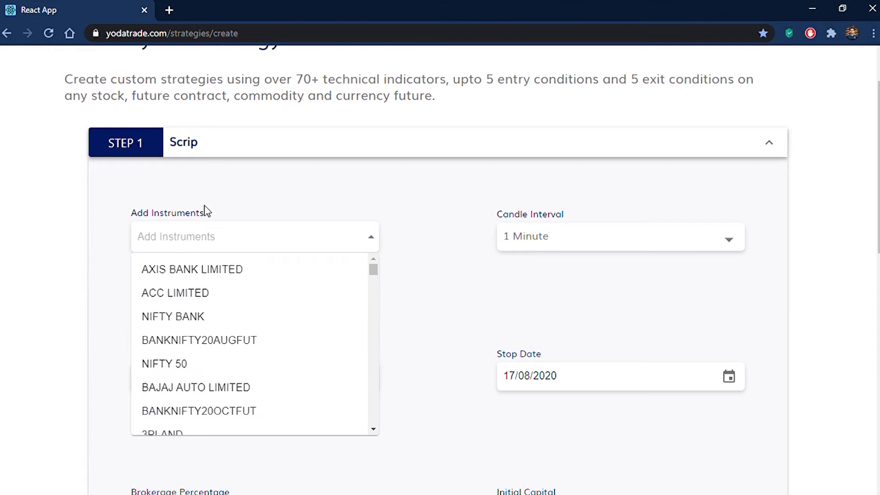
left_click(200, 364)
scroll(479, 253, "down", 1)
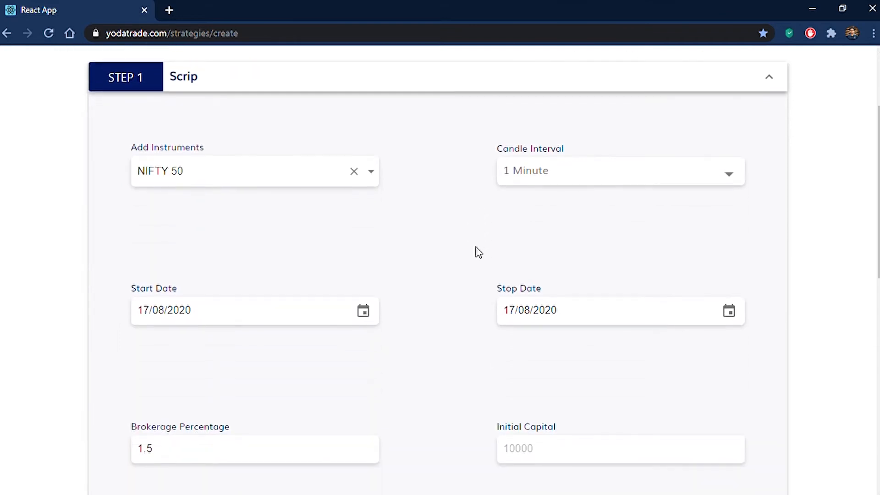
left_click(732, 180)
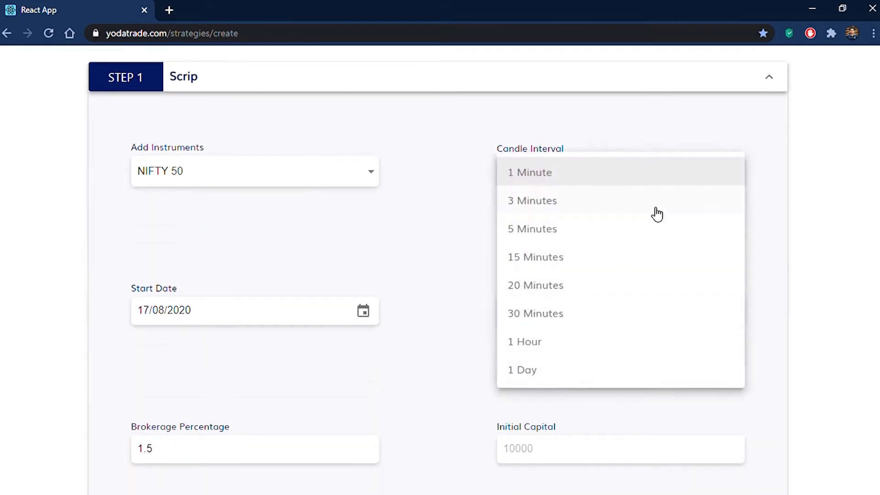
left_click(584, 258)
scroll(418, 238, "down", 2)
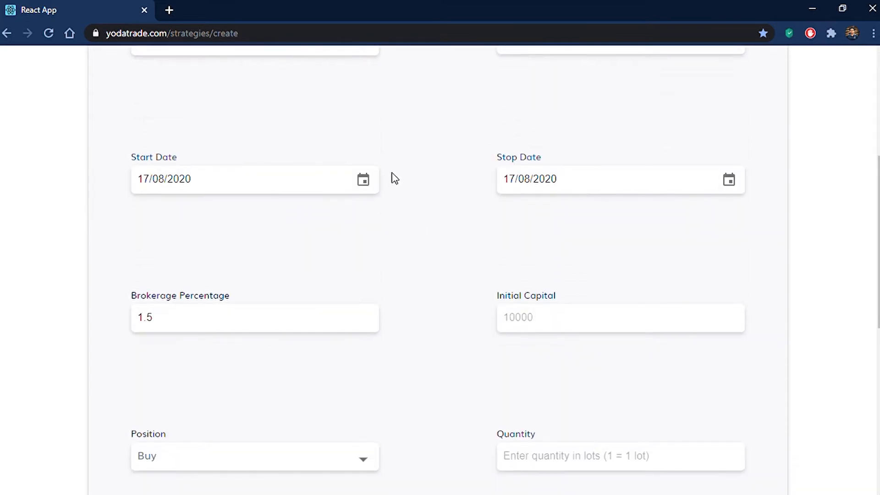
- Set the start date to 10/08/2020 and the initial capital to 100000
left_click(364, 179)
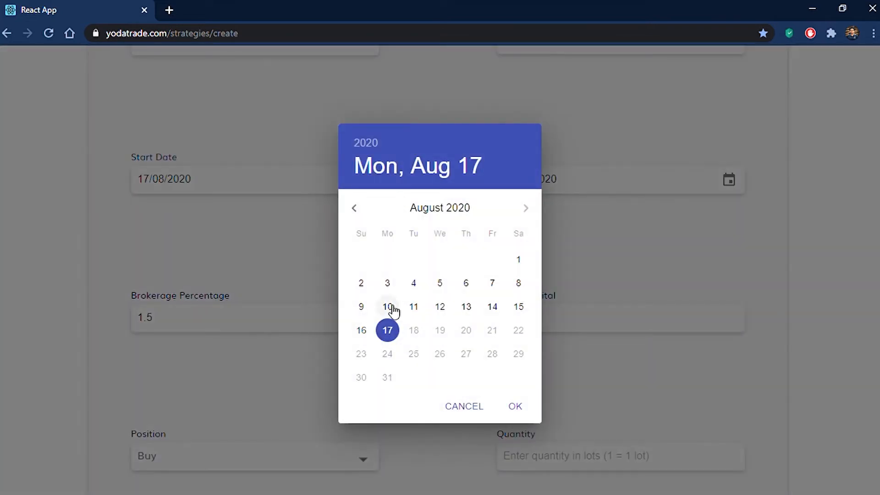
left_click(389, 306)
left_click(524, 413)
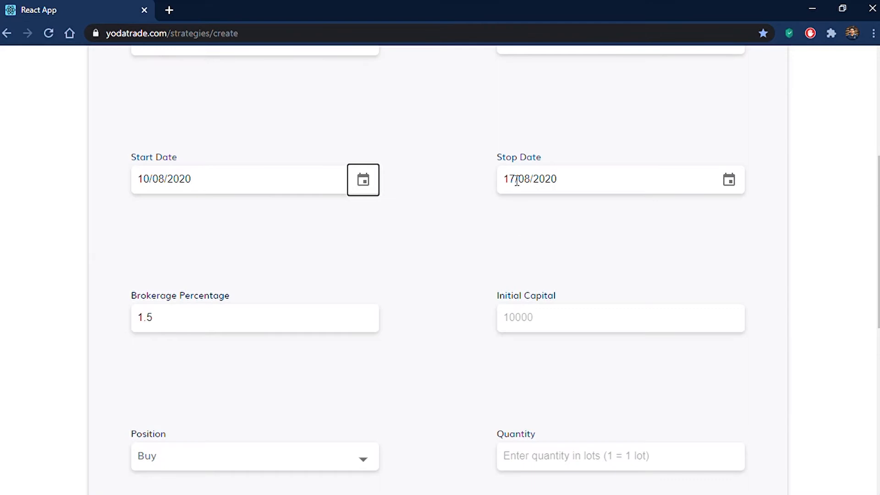
scroll(463, 208, "down", 1)
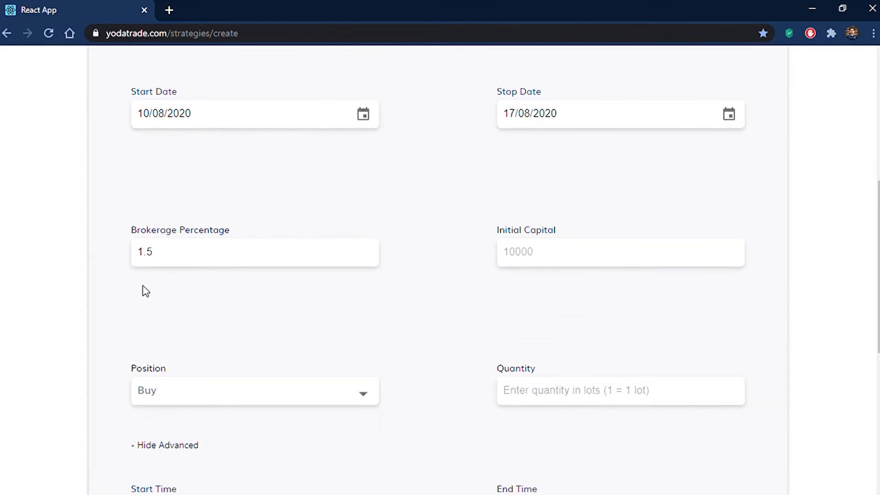
scroll(220, 253, "down", 2)
left_click(542, 190)
type("100000")
- Keep a Buy position with quantity 10, Candlestick charts and MIS orders, then collapse the Scrip step
scroll(412, 151, "down", 3)
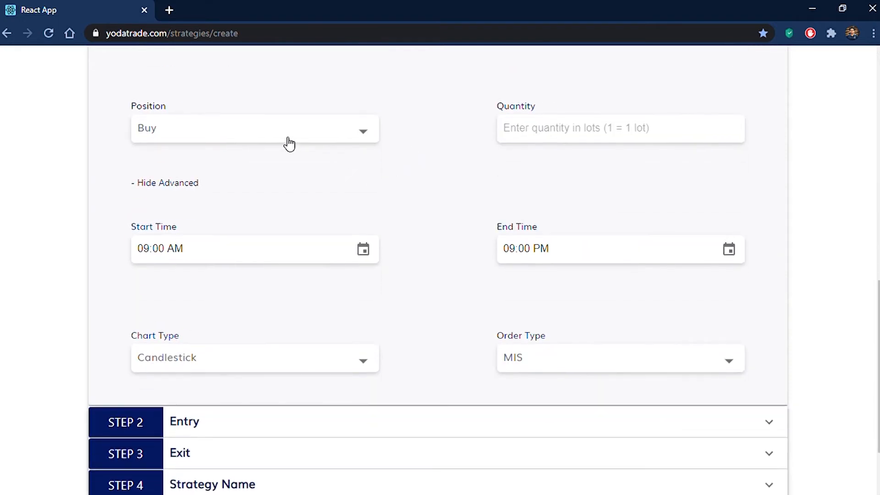
left_click(324, 126)
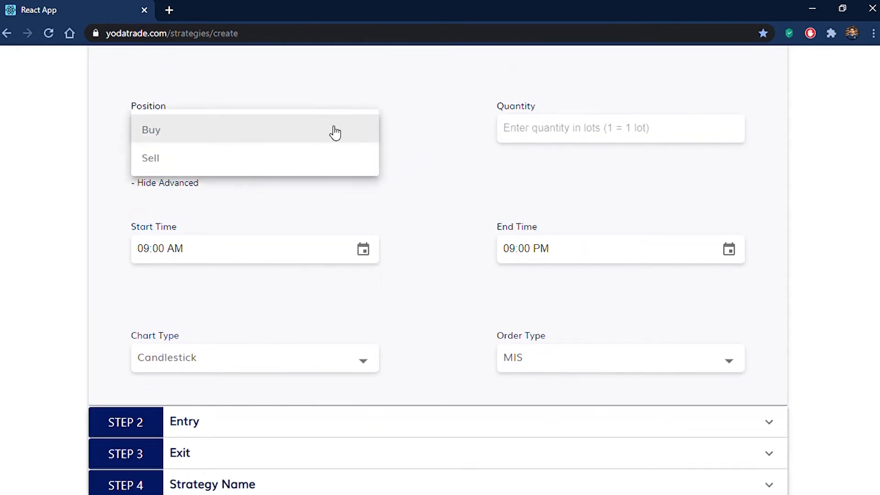
left_click(319, 133)
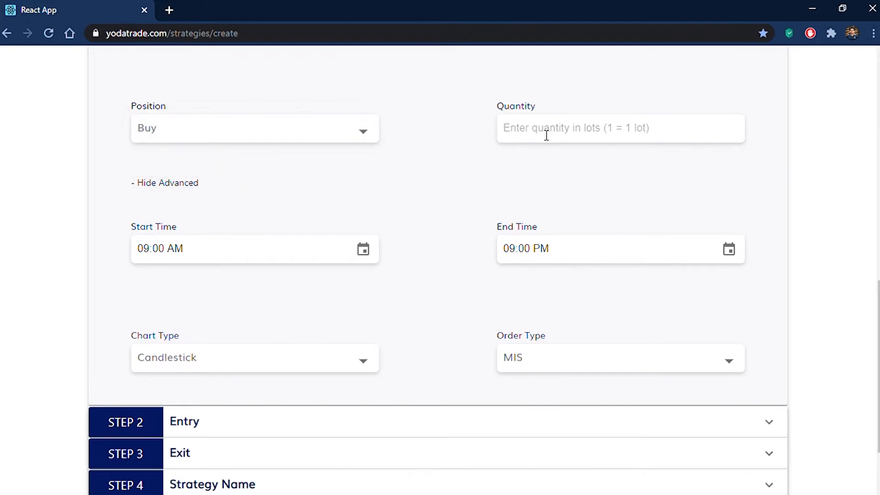
type("10")
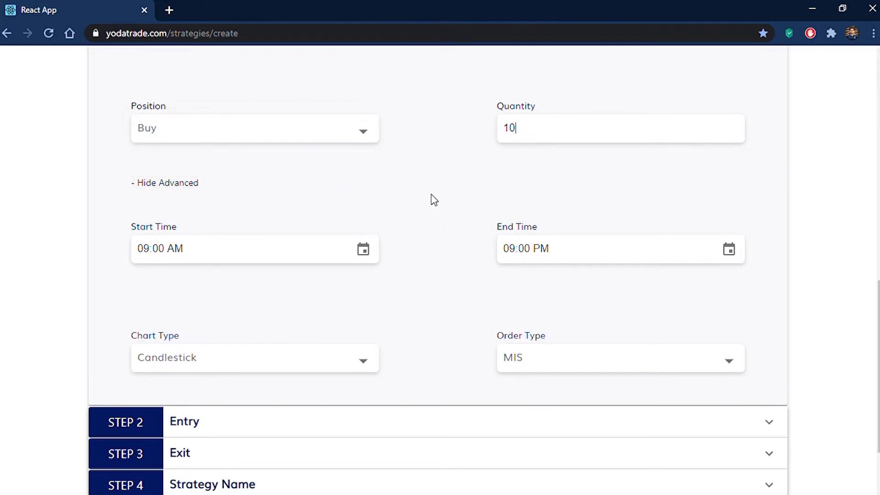
scroll(417, 198, "down", 2)
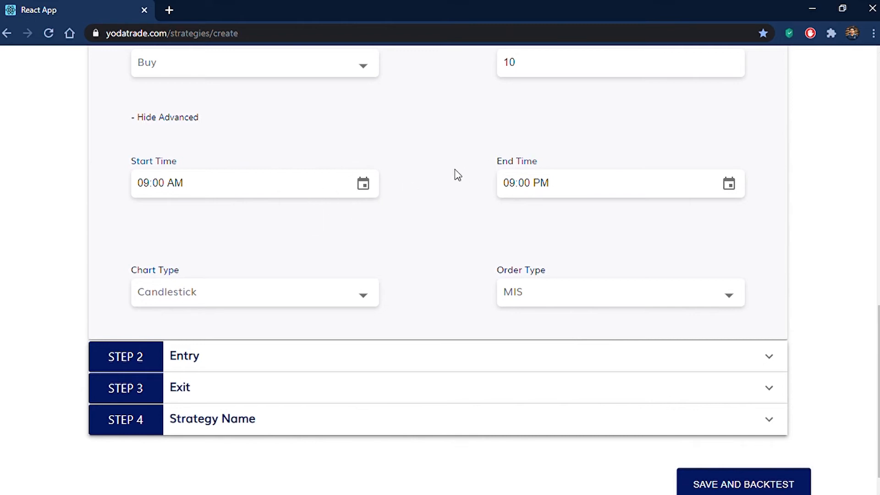
scroll(458, 176, "down", 1)
left_click(359, 264)
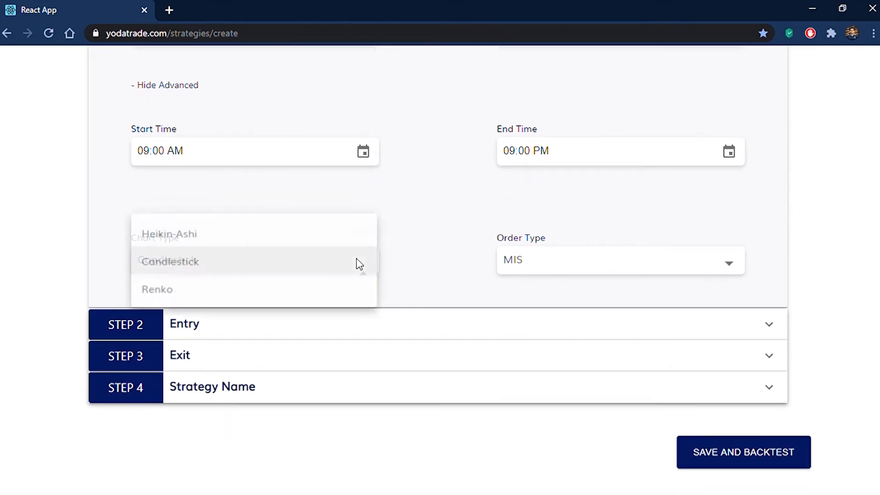
left_click(422, 257)
left_click(576, 265)
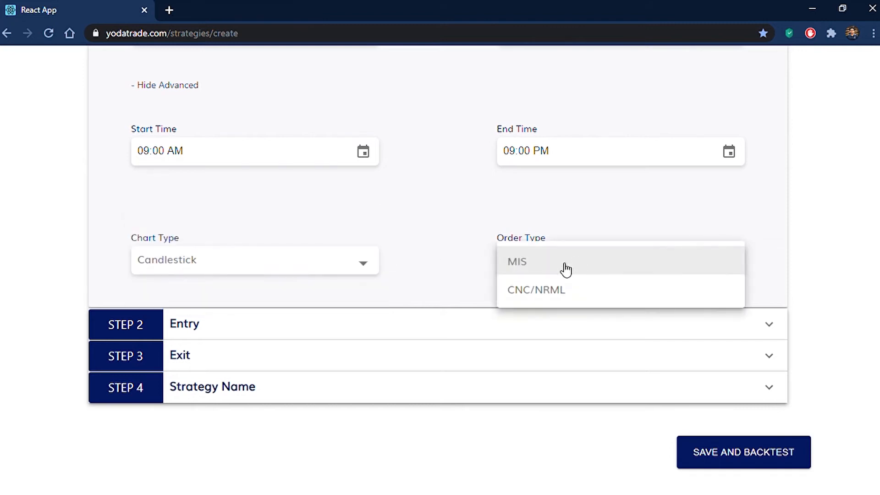
left_click(438, 233)
scroll(438, 233, "up", 12)
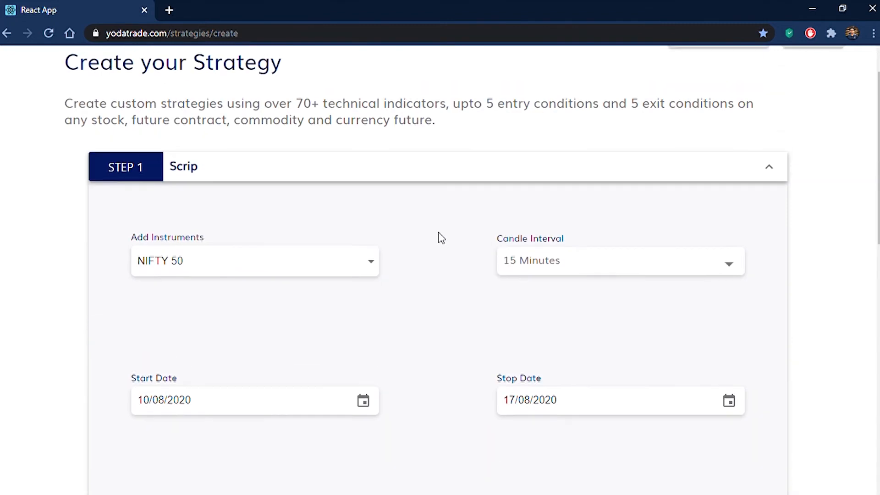
left_click(204, 181)
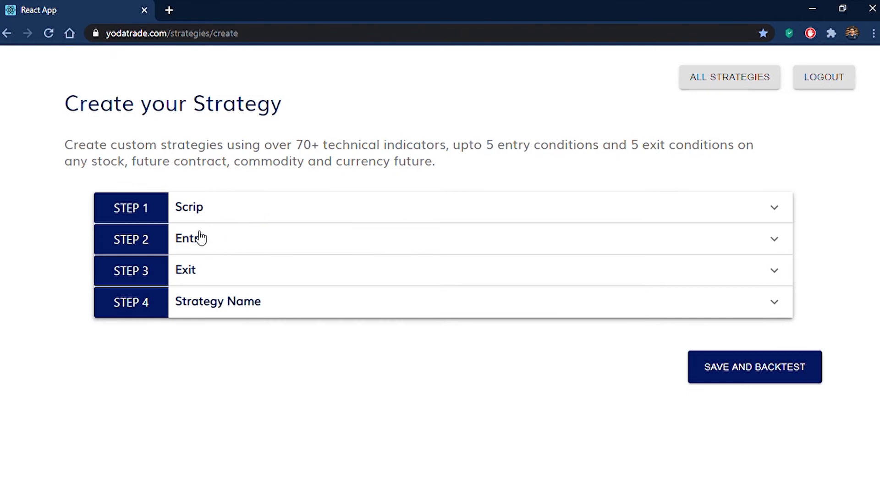
- In the Entry step, set the primary indicator to a Simple Moving Average with period 5
left_click(200, 238)
scroll(177, 248, "down", 2)
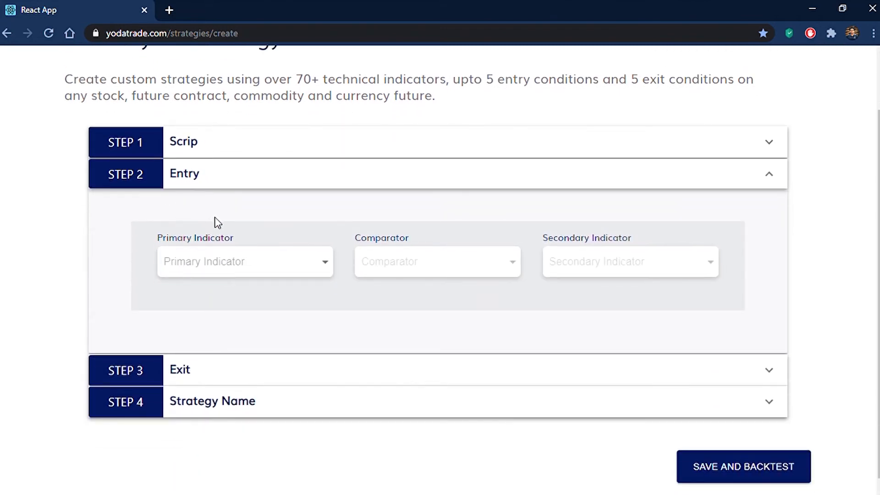
left_click(220, 266)
left_click(231, 297)
left_click_drag(407, 308, 351, 309)
type("5")
left_click(494, 344)
- Make it cross below a secondary Simple Moving Average with period 50
left_click(411, 265)
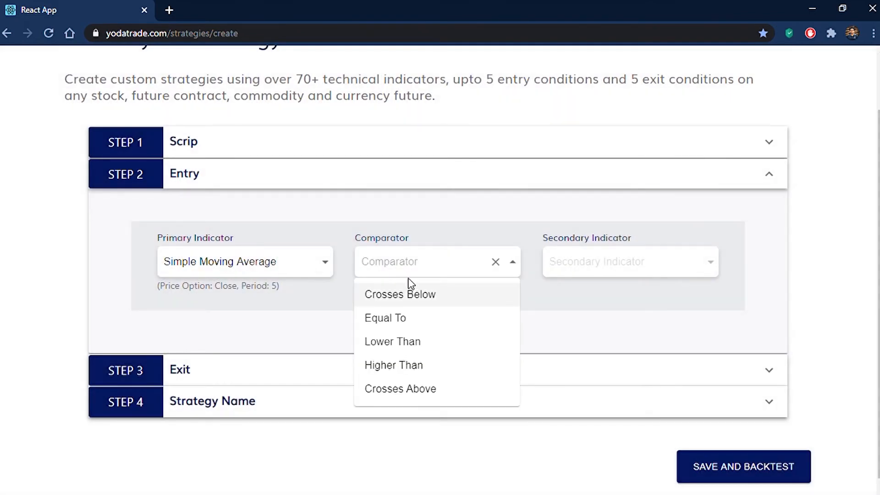
left_click(424, 297)
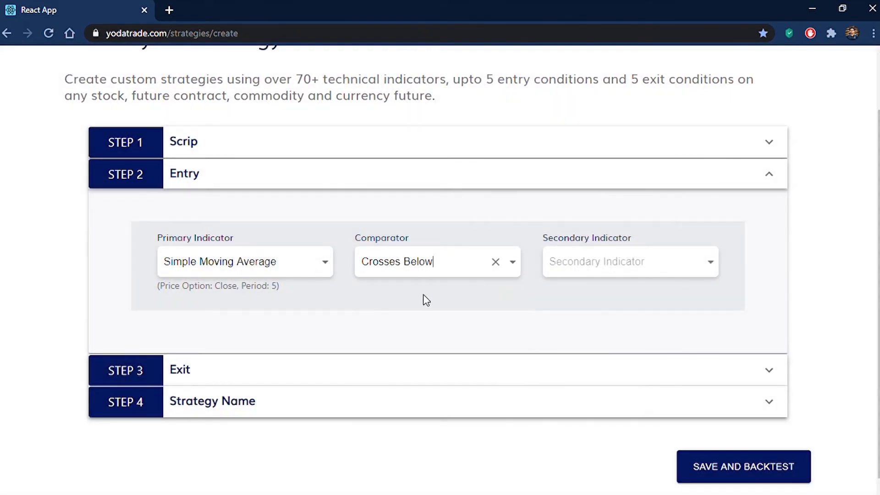
left_click(579, 271)
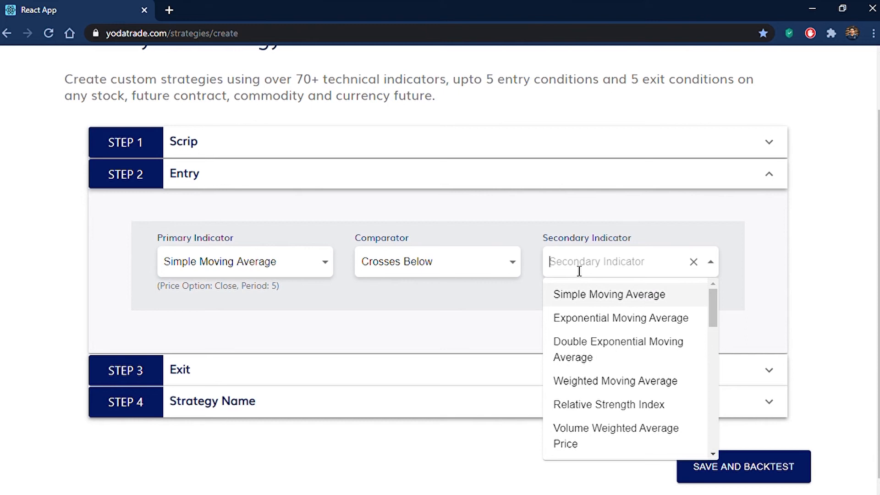
left_click(596, 296)
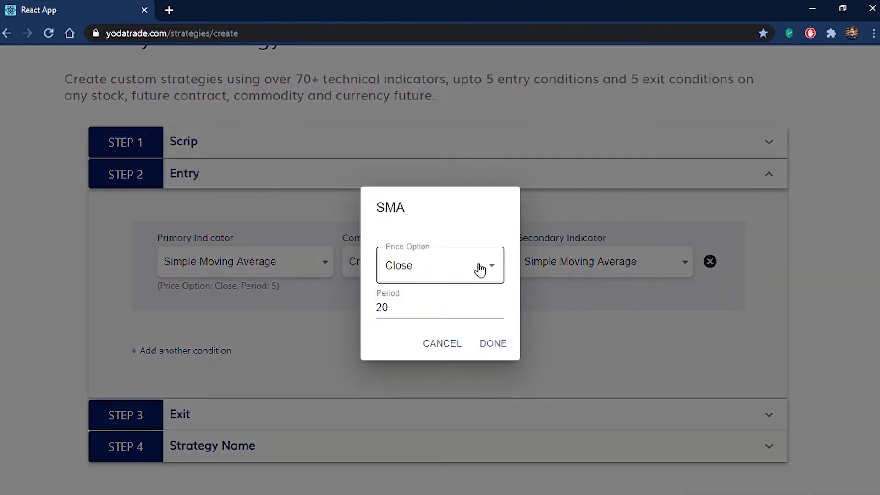
double_click(407, 316)
type("50")
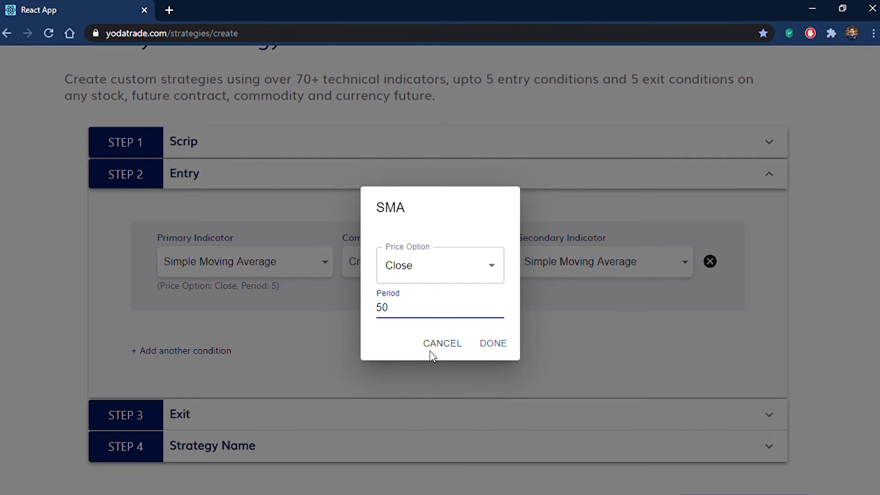
left_click(498, 349)
- Give the Exit step a 2% stop loss and a 5% target profit
left_click(213, 180)
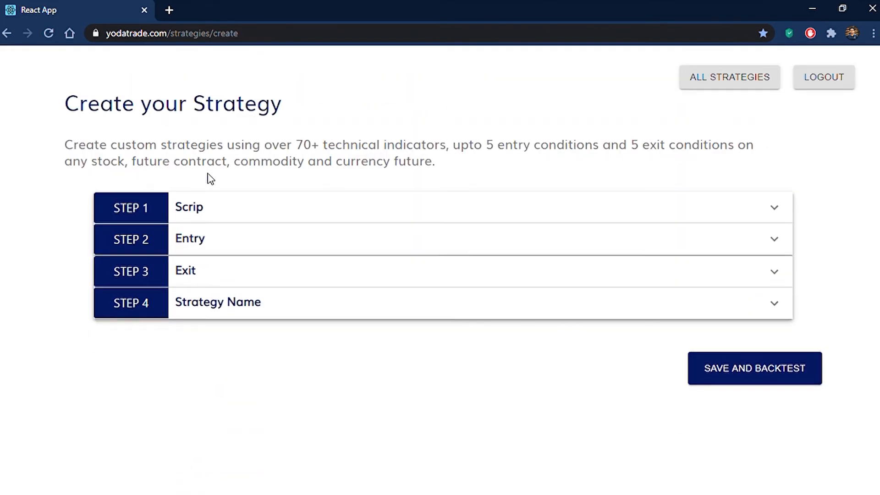
left_click(201, 275)
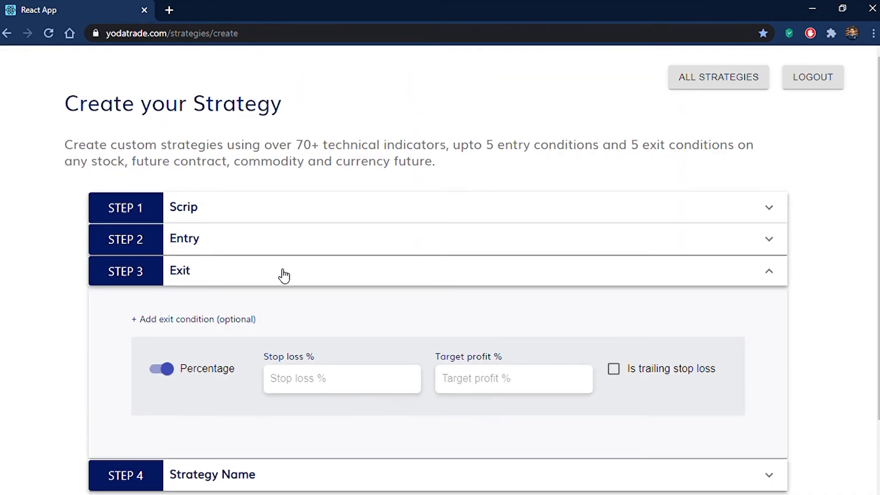
scroll(399, 275, "down", 1)
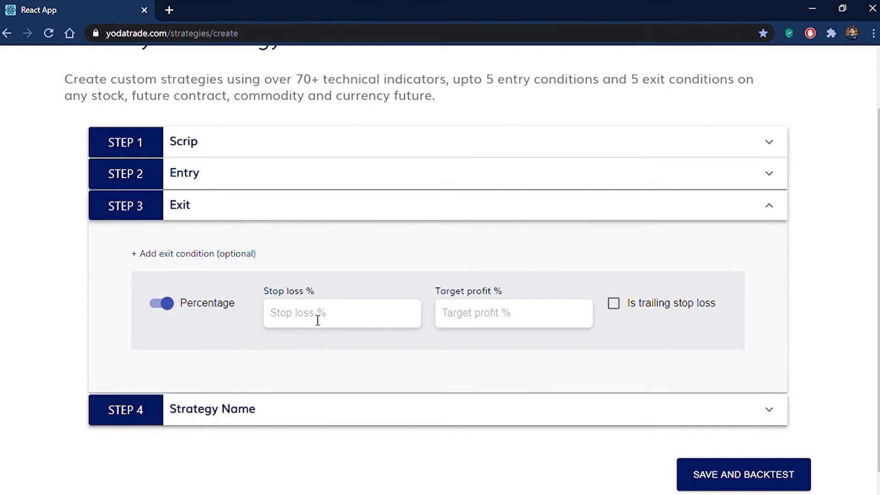
type("2")
type("5")
left_click(229, 205)
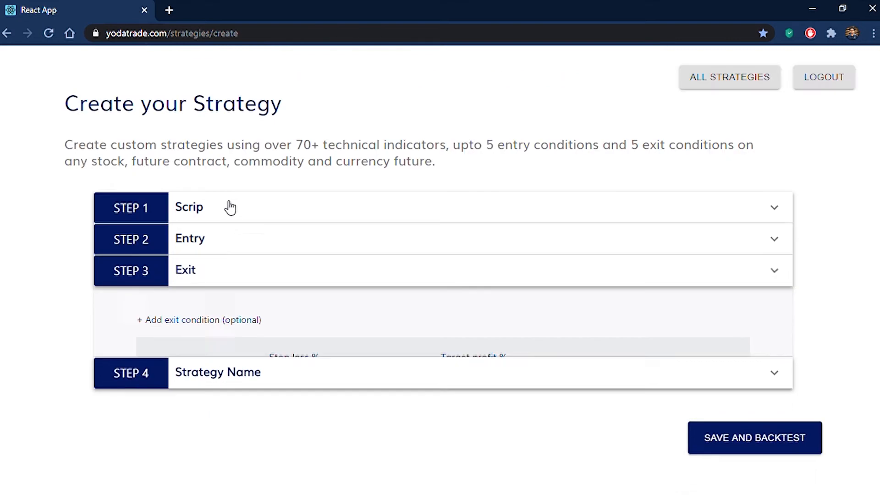
left_click(216, 308)
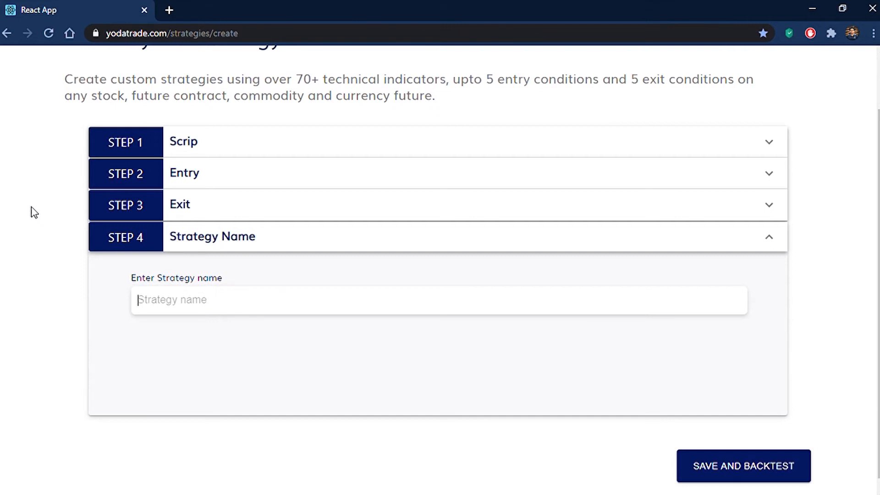
- Name the strategy 'SMA strategy', then save it and run the backtest
type("SMA s")
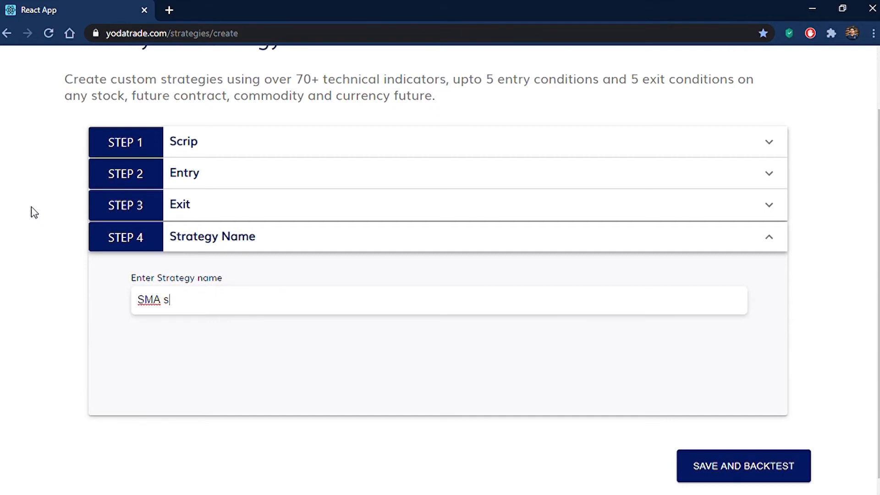
type("trategy")
left_click(278, 241)
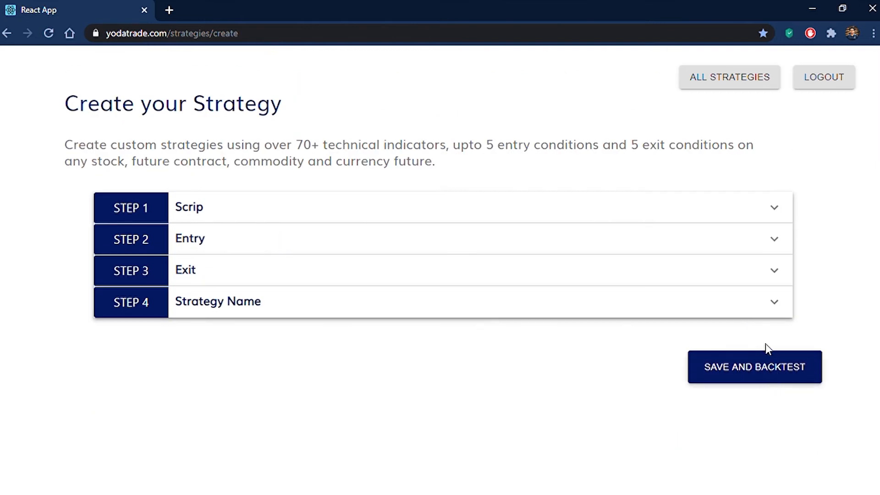
left_click(765, 370)
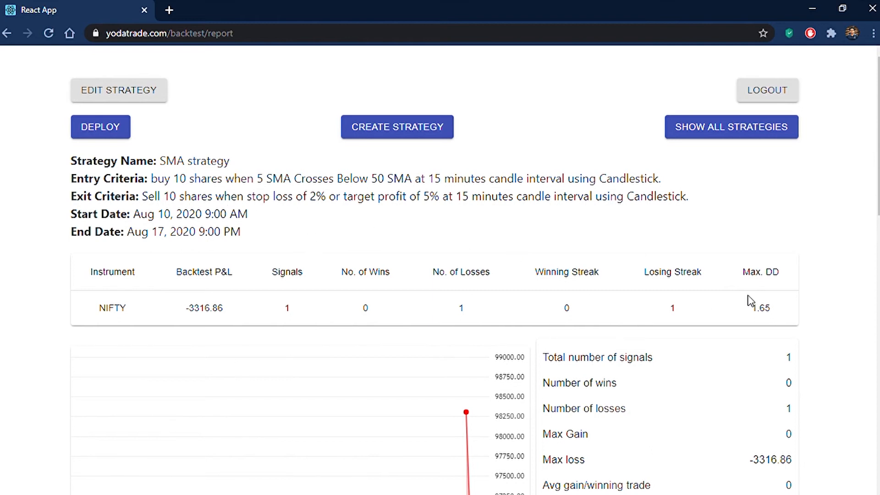
- Scroll through the NIFTY backtest report's summary table, statistics and equity chart
scroll(702, 281, "down", 4)
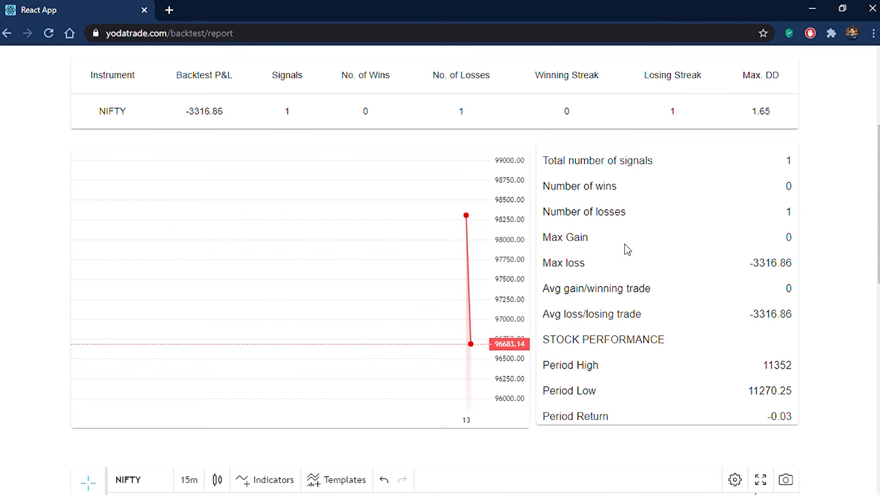
scroll(624, 339, "down", 1)
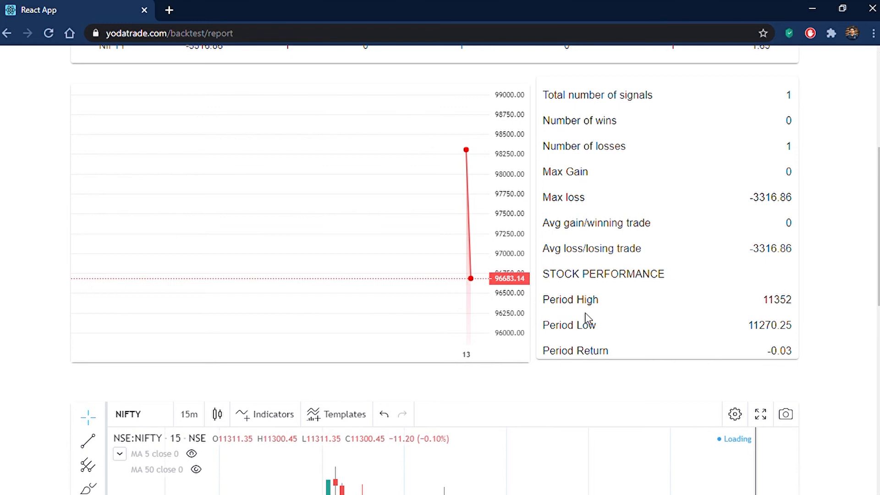
- Review the chart and trade log (BUY 11300.8, SELL 11308.25), then deploy SMA strategy in Paper mode
scroll(803, 285, "down", 5)
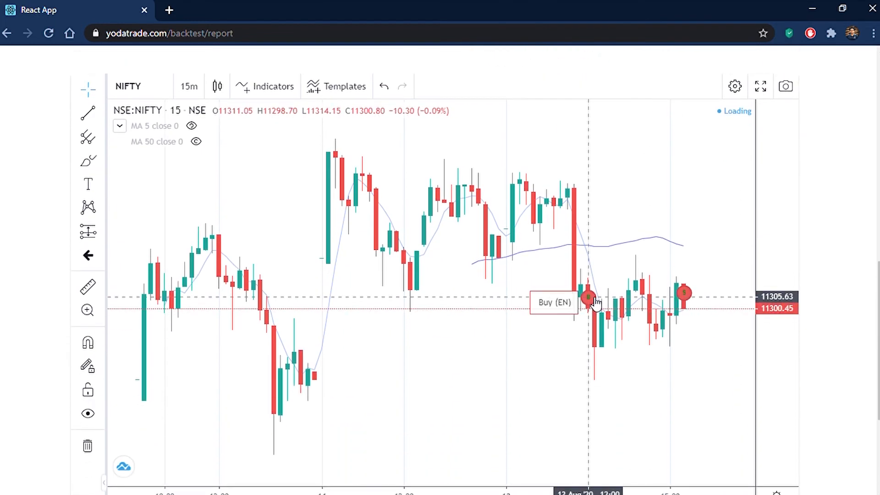
mouse_move(683, 294)
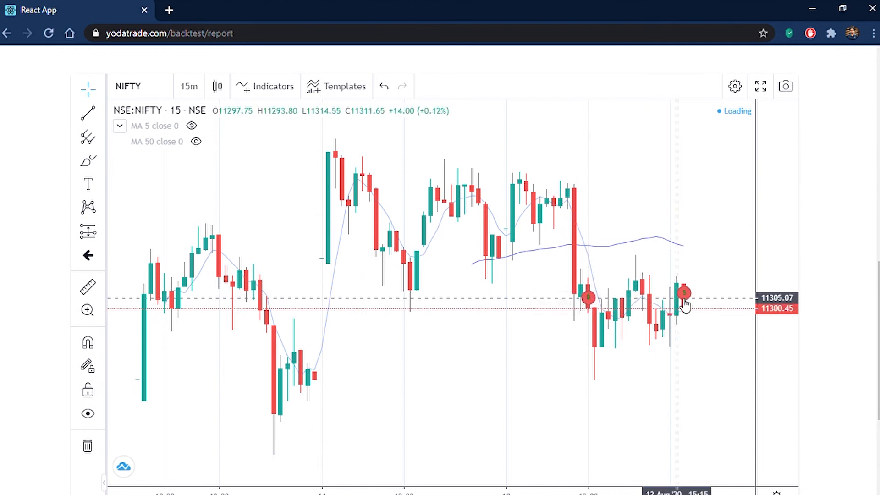
scroll(866, 252, "down", 2)
scroll(868, 252, "down", 1)
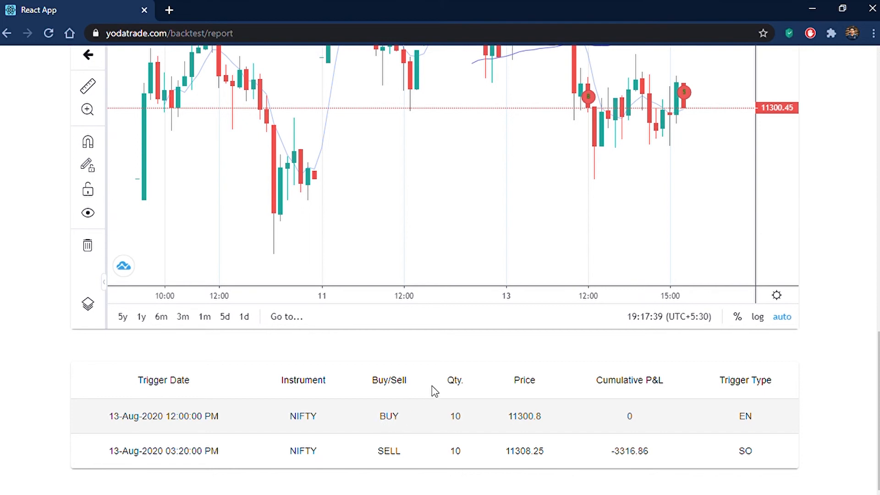
scroll(431, 386, "up", 15)
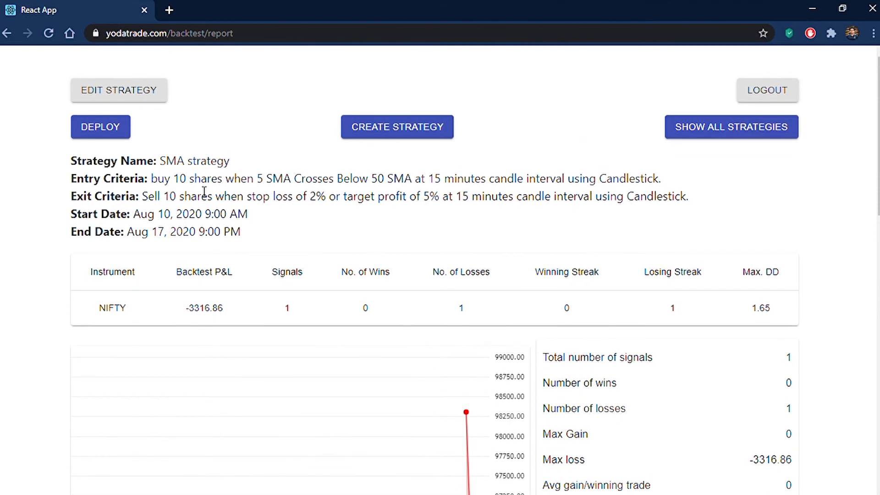
left_click(106, 133)
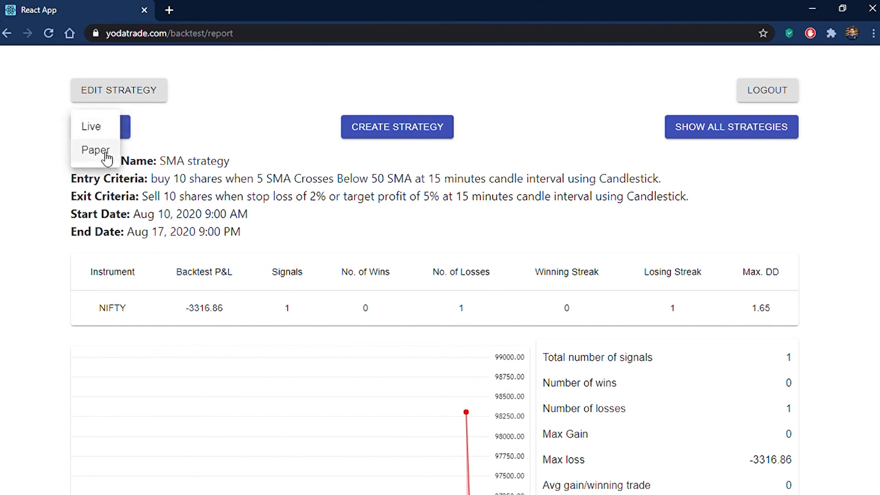
left_click(94, 149)
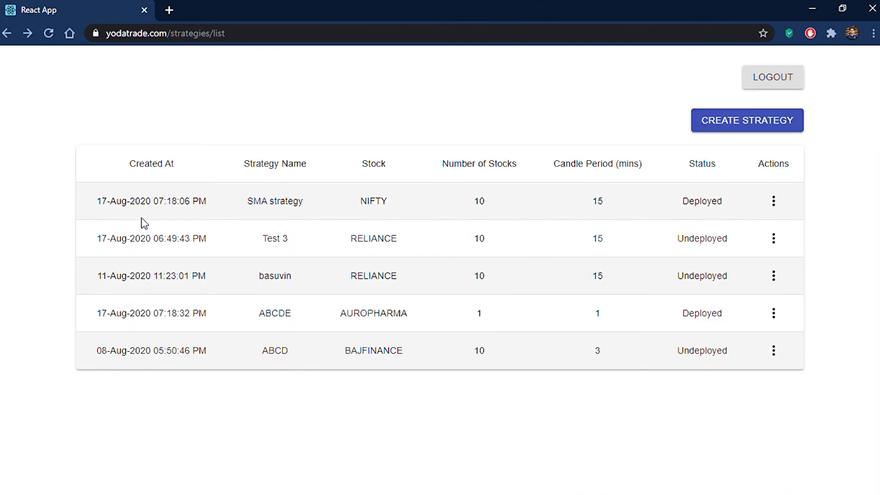
- Undeploy SMA strategy from its Actions menu and dismiss the success message
left_click_drag(136, 206, 191, 208)
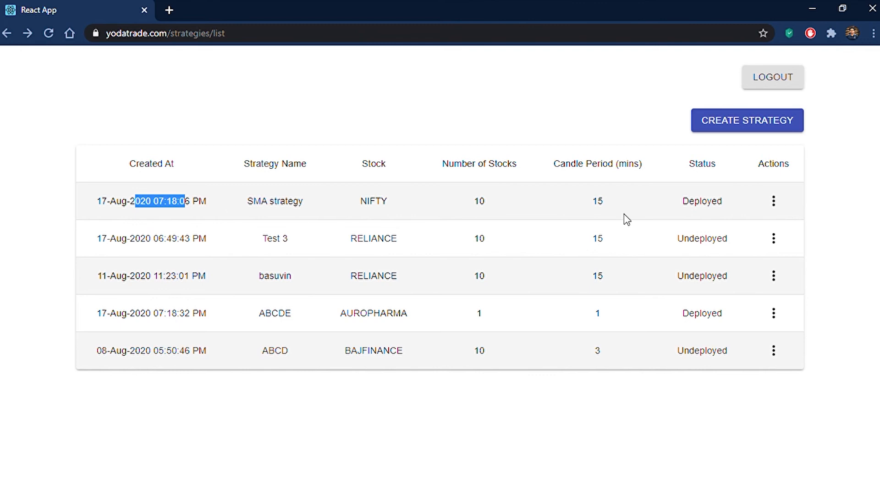
left_click(775, 204)
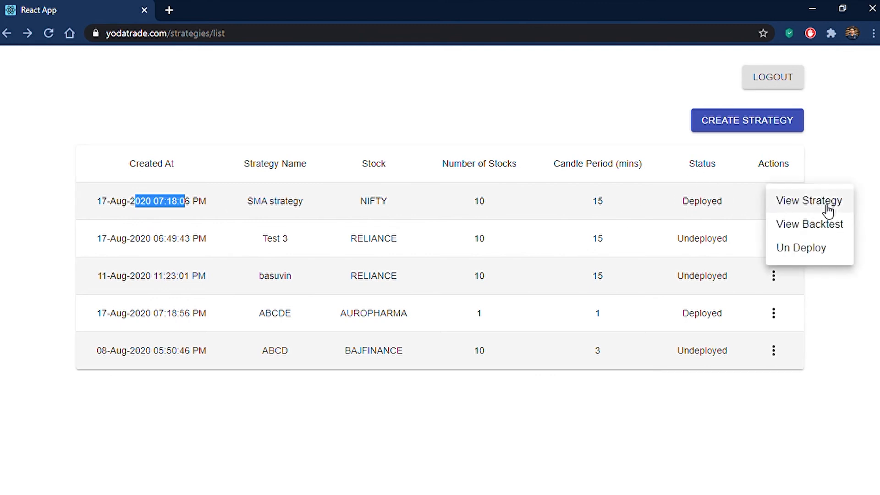
left_click(825, 248)
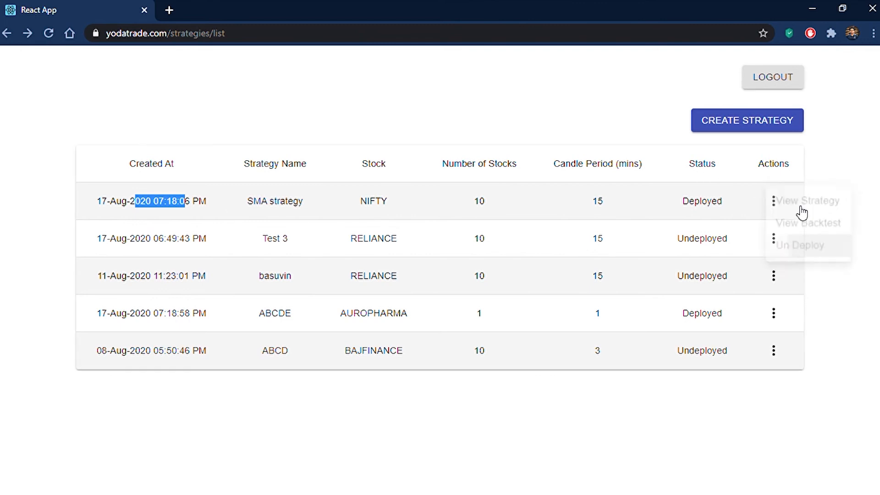
left_click(528, 256)
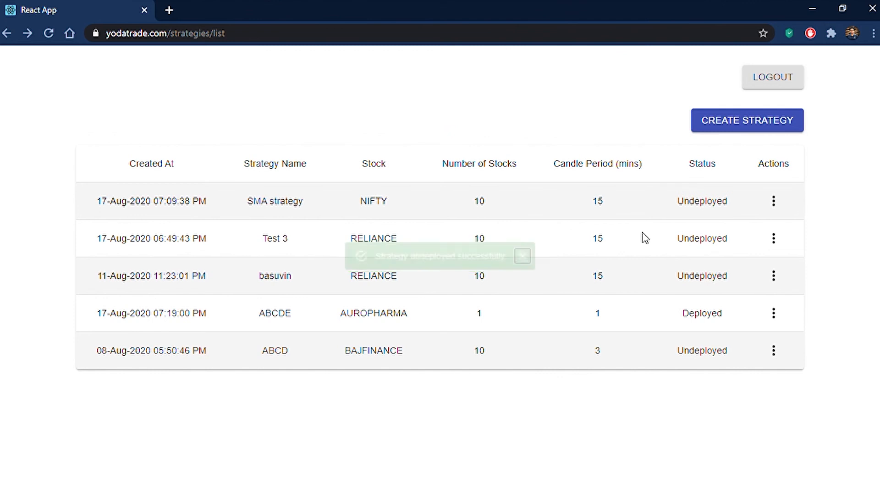
- Look over SMA strategy's full details, then close them
left_click(775, 204)
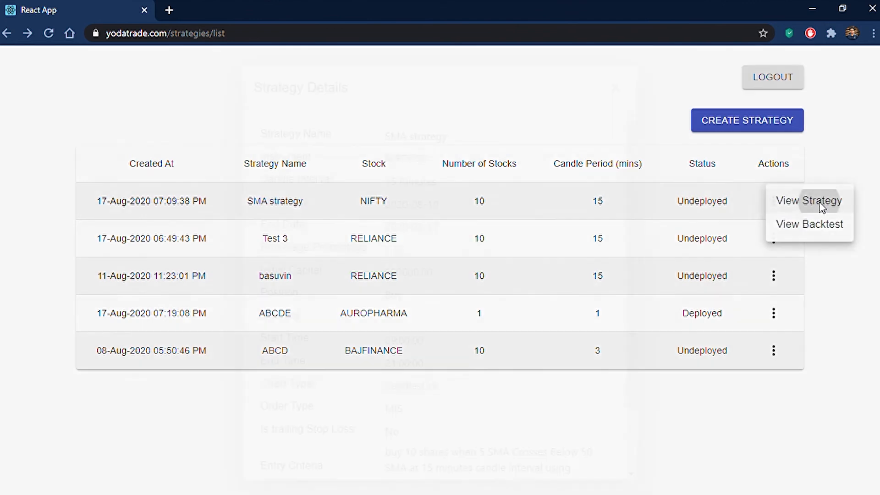
left_click(824, 202)
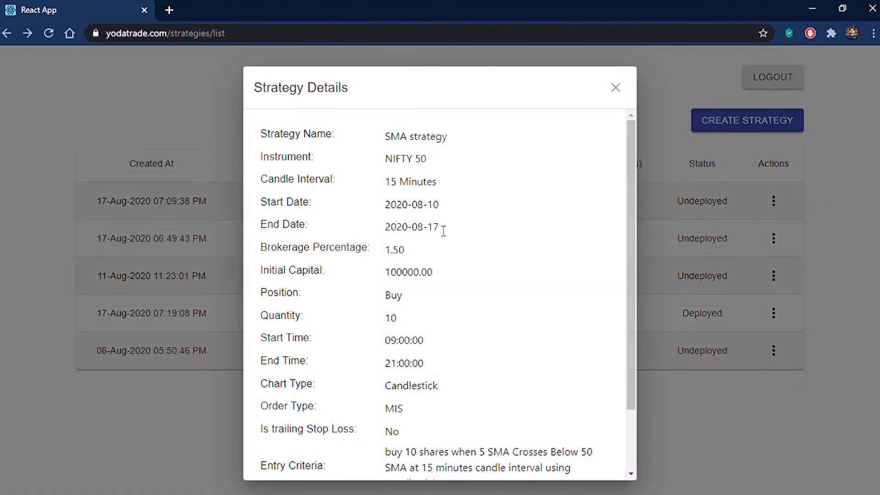
scroll(442, 232, "down", 3)
scroll(441, 232, "up", 3)
left_click(619, 91)
- Open SMA strategy's backtest report and reopen the strategy for editing
left_click(774, 201)
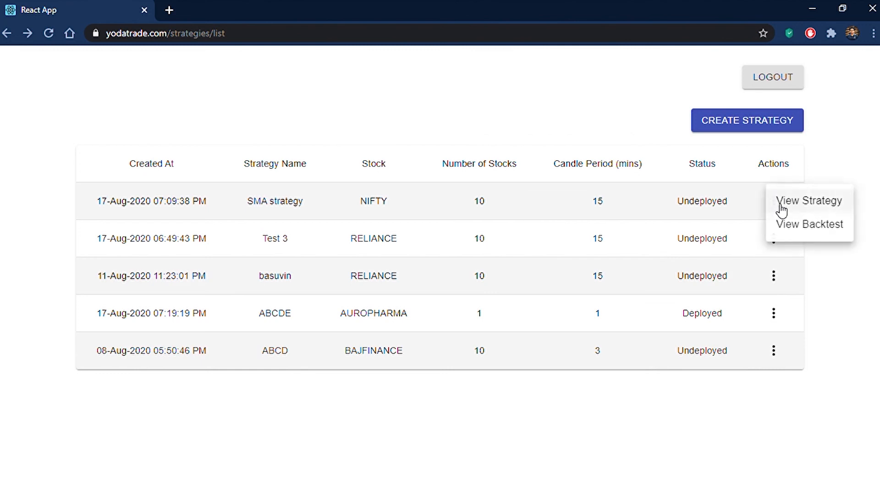
left_click(825, 234)
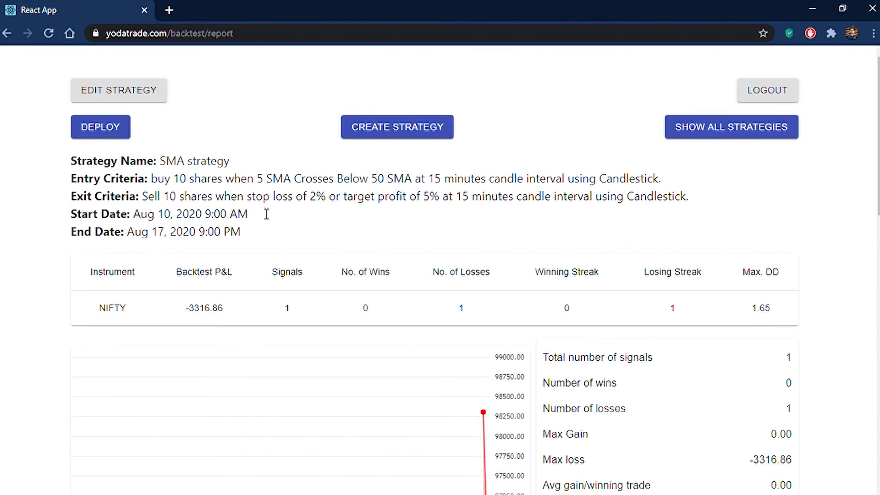
left_click(113, 93)
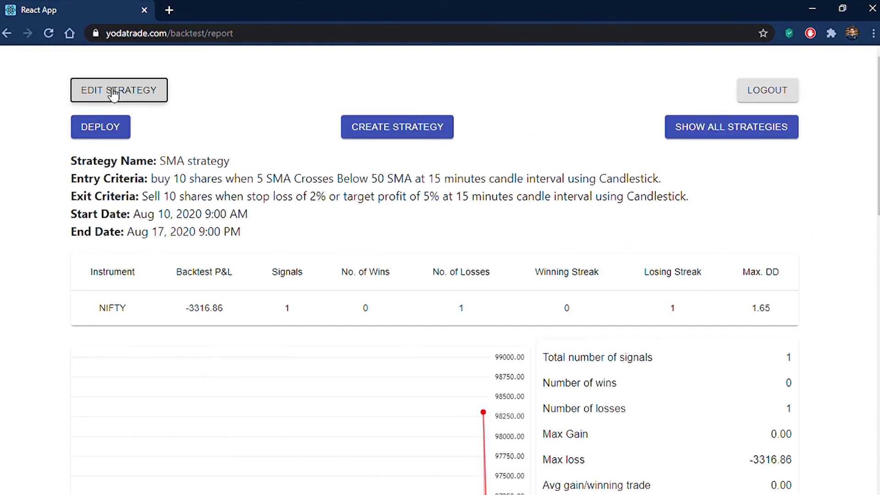
scroll(402, 309, "down", 3)
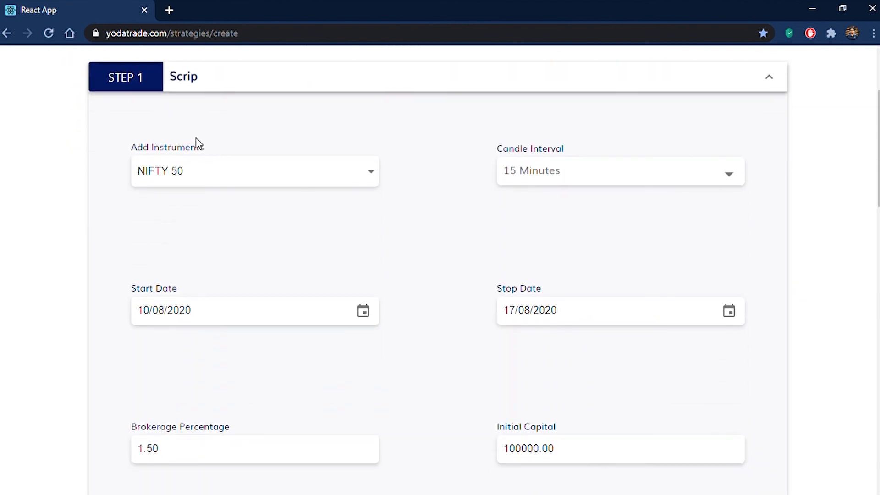
- Collapse the Scrip, Entry, Exit and Strategy Name sections, then return to All Strategies
left_click(171, 77)
left_click(190, 108)
left_click(183, 142)
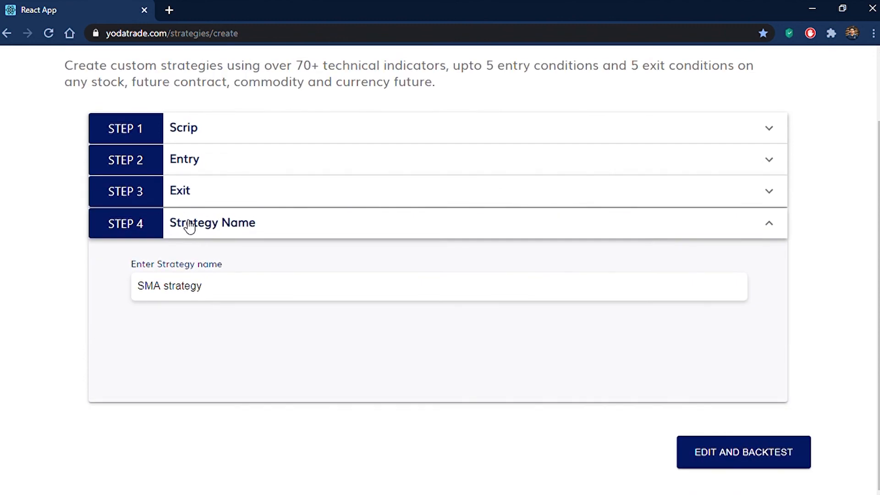
left_click(198, 222)
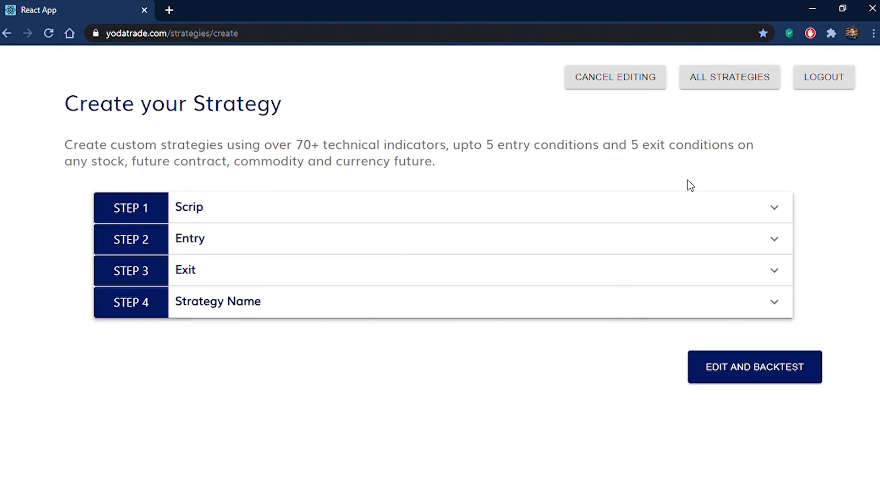
left_click(705, 83)
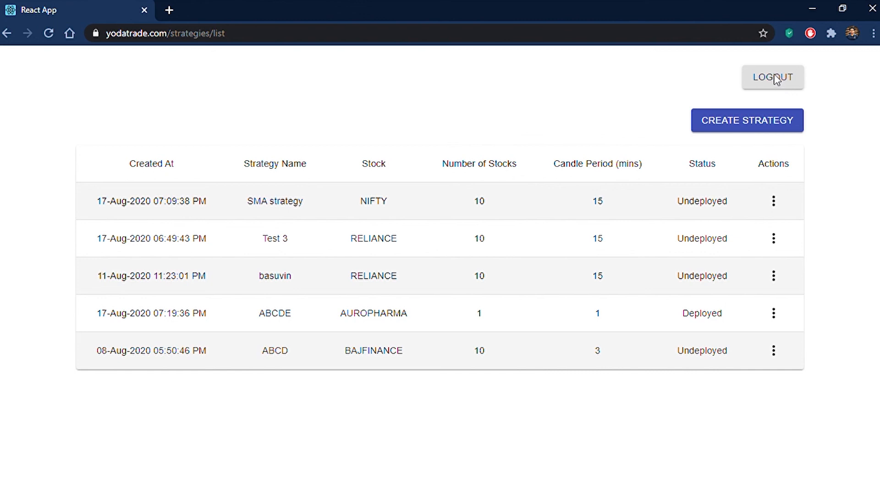
- Open a blank new strategy form from the strategies list
left_click(746, 129)
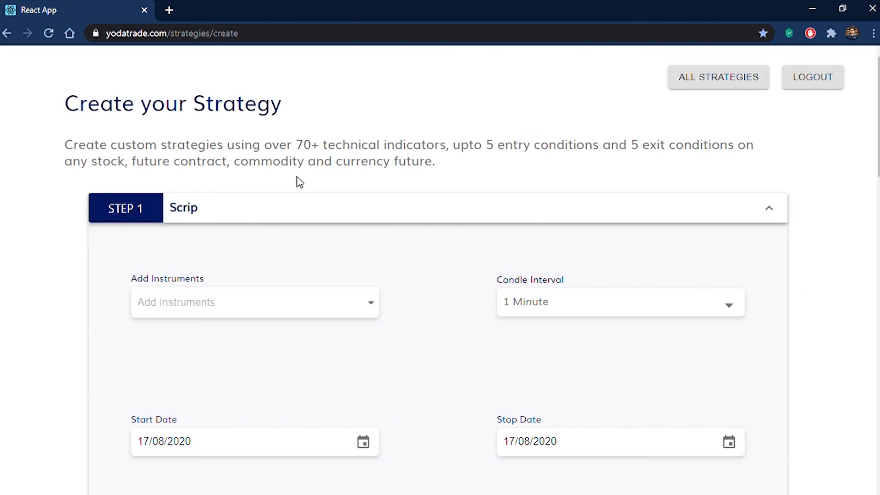
left_click(196, 302)
left_click(196, 302)
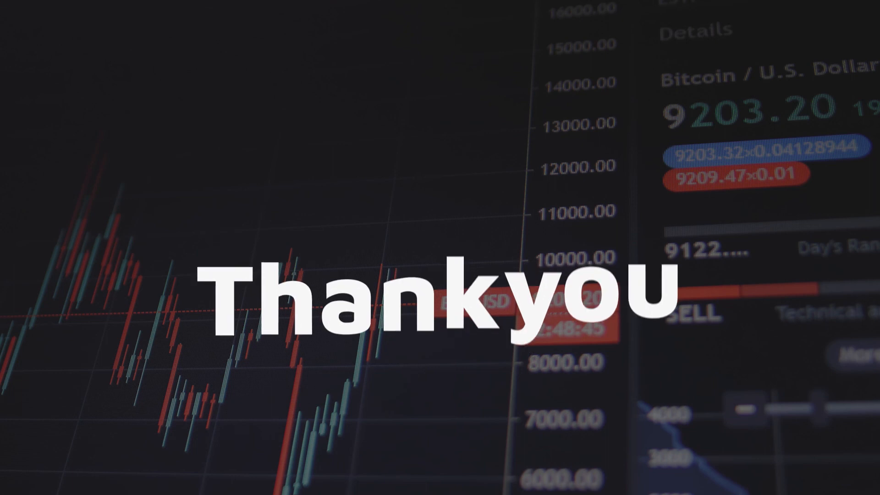